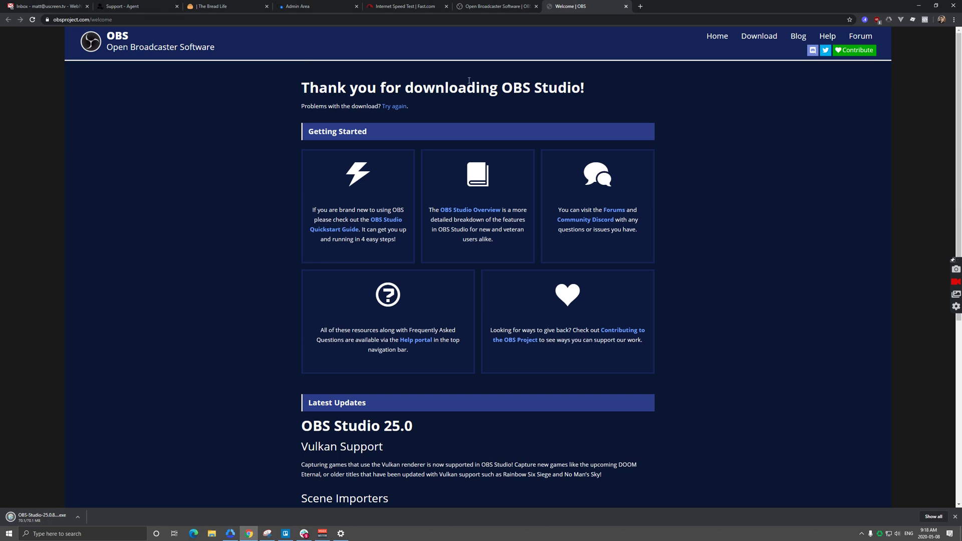
# - Close the 'Welcome | OBS' thank-you tab to return to the obsproject.com home tab
pyautogui.middleClick(570, 6)
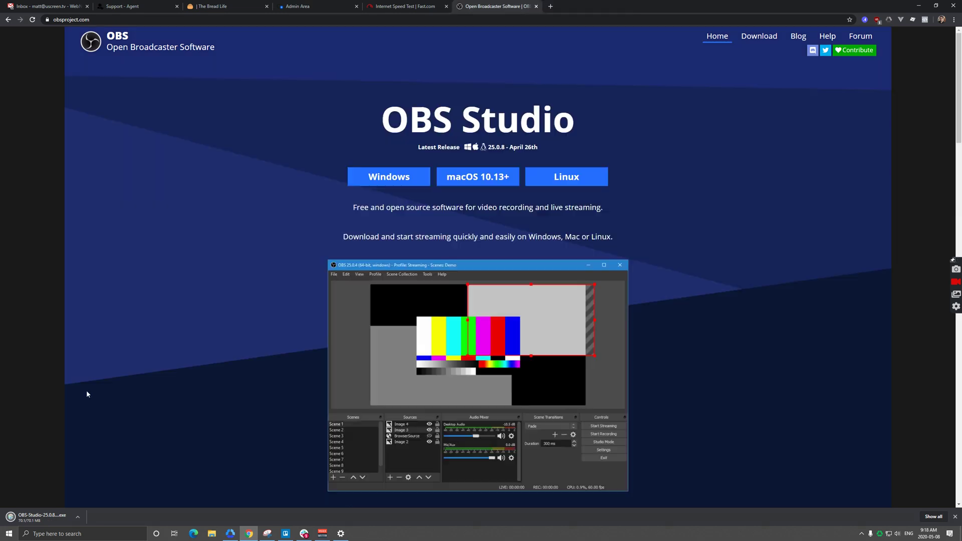
# - Install OBS Studio 25.0.8 into the default folder, then switch to the Uscreen Admin Area tab
pyautogui.click(42, 517)
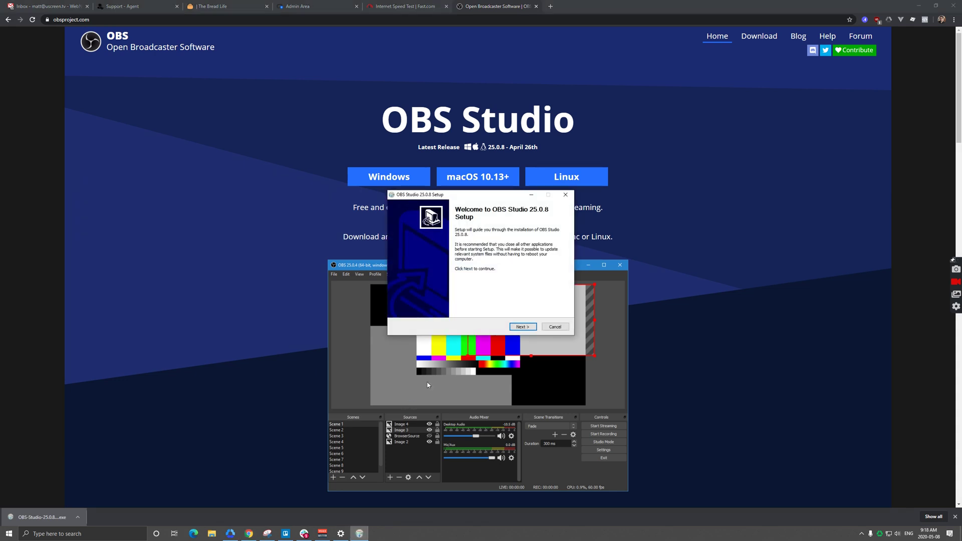
pyautogui.click(522, 327)
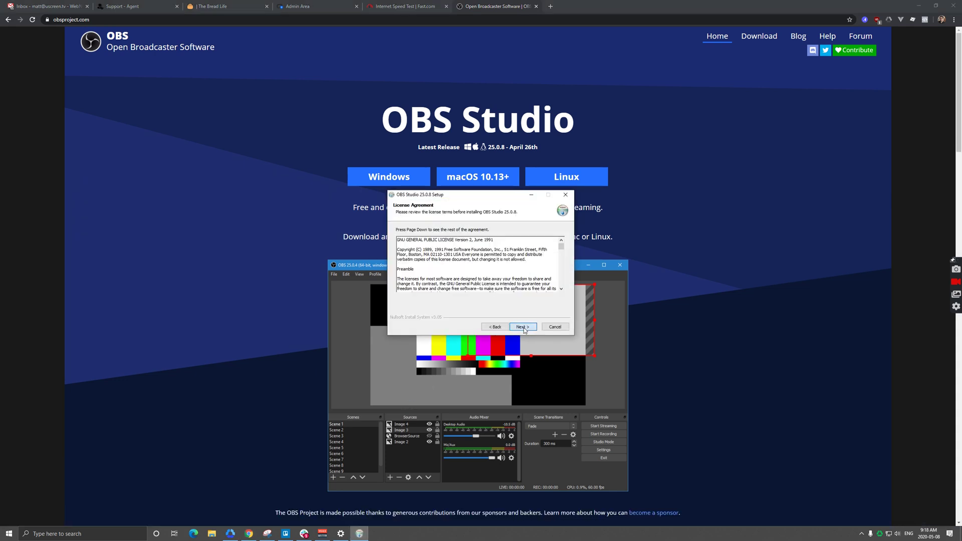
pyautogui.click(522, 327)
pyautogui.click(523, 329)
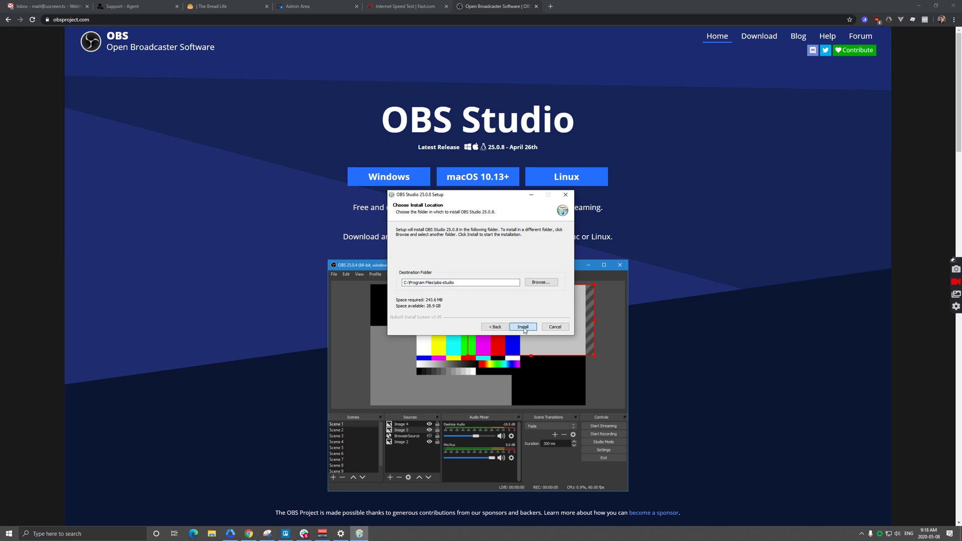
pyautogui.click(523, 328)
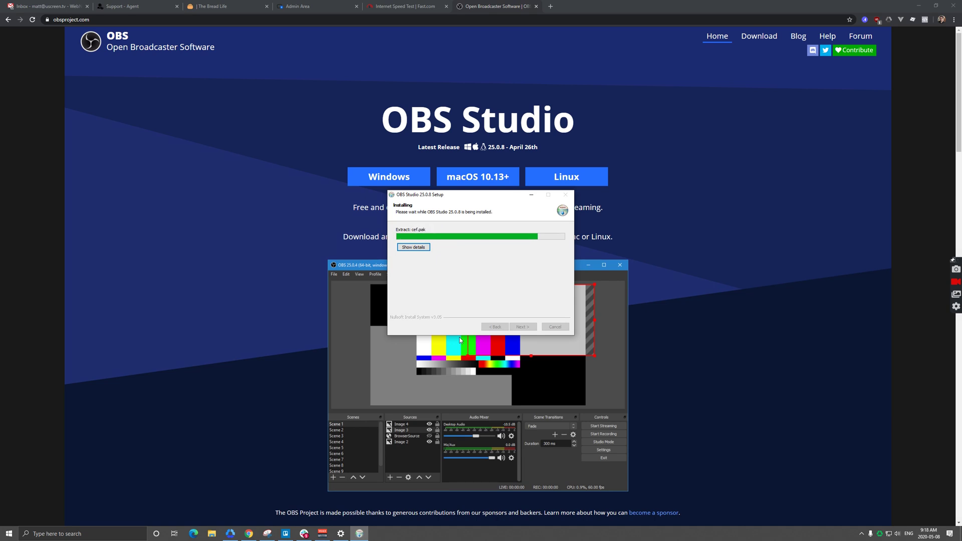
pyautogui.click(307, 6)
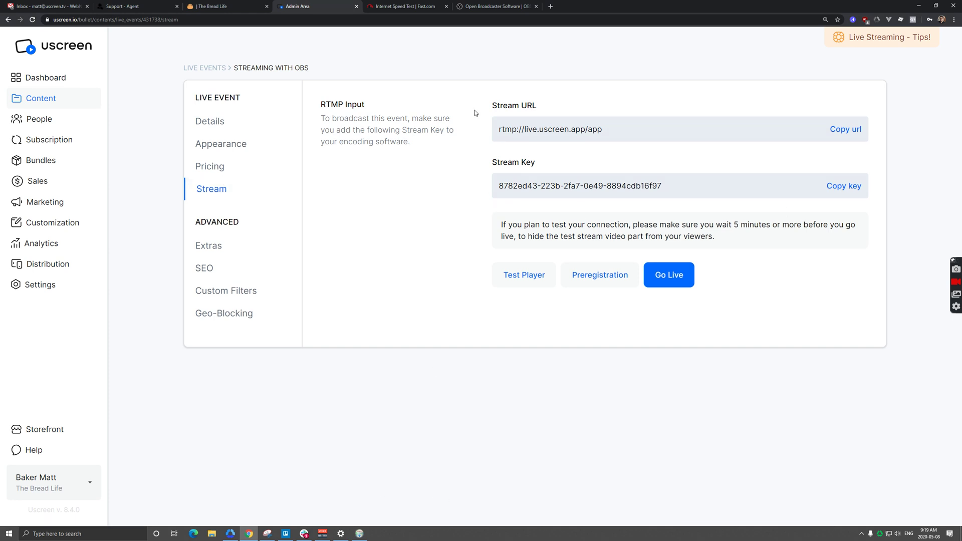
# - Bring the finished OBS Setup window forward and finish it to launch OBS Studio
pyautogui.click(340, 534)
pyautogui.click(340, 534)
pyautogui.click(359, 533)
pyautogui.click(529, 327)
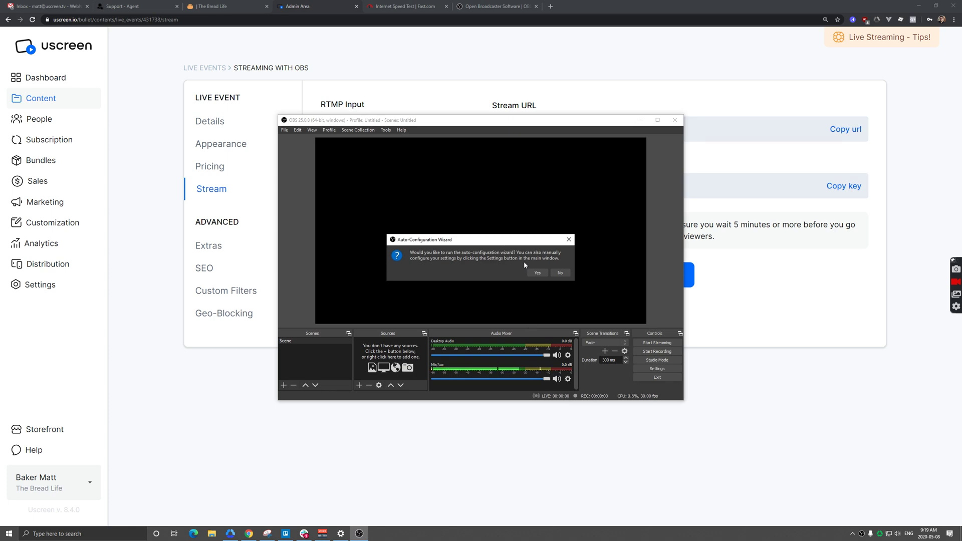
# - Run the Auto-Configuration Wizard, keeping 'Optimize for streaming' and the 1920x1080 video settings
pyautogui.click(537, 272)
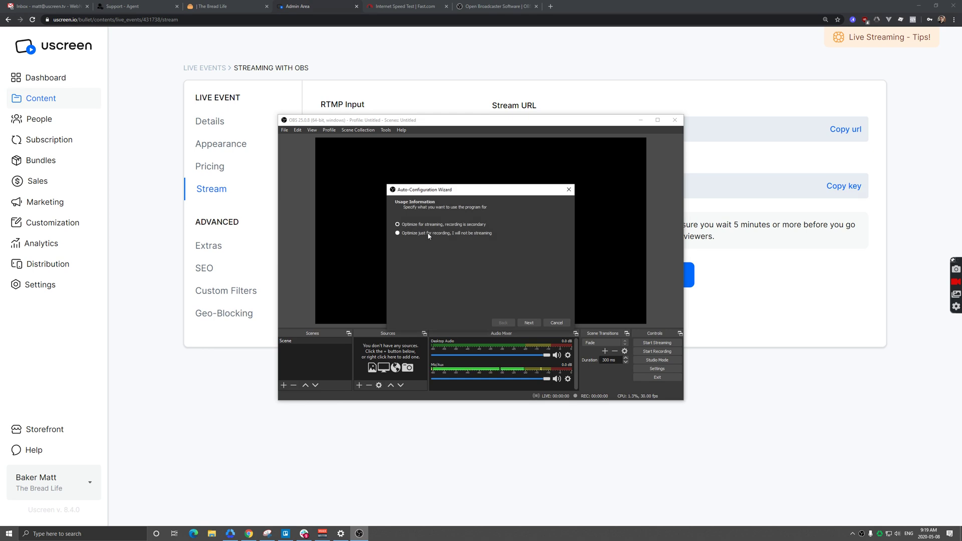
pyautogui.click(530, 323)
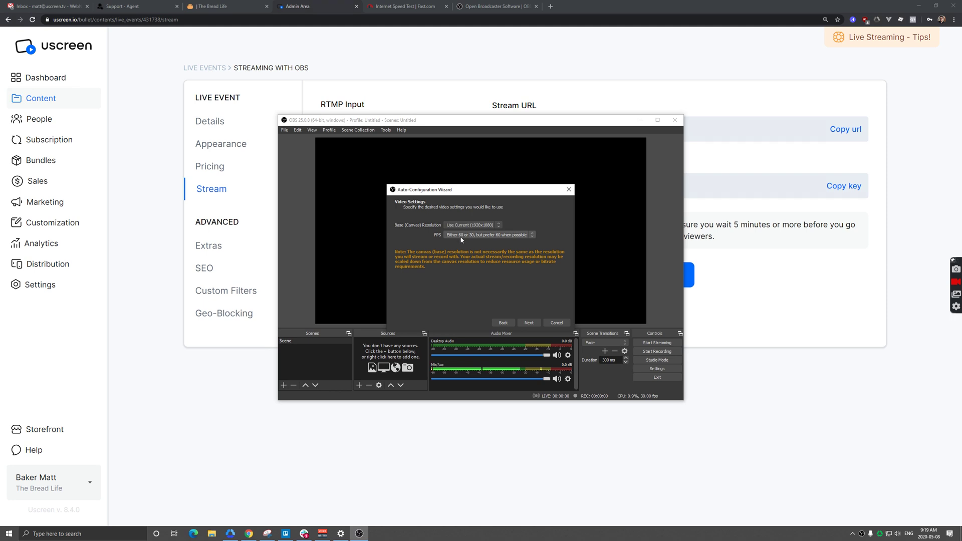
pyautogui.click(527, 323)
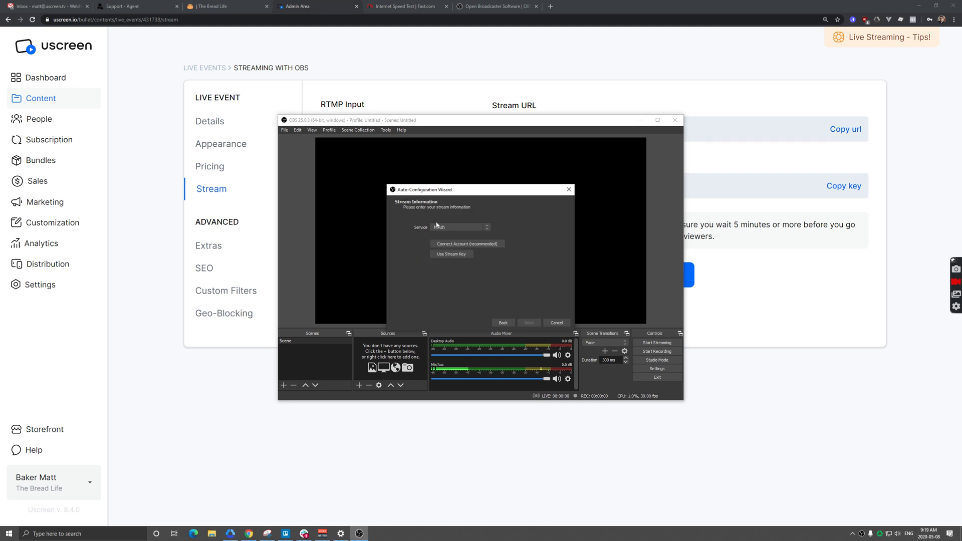
# - Choose Uscreen as the streaming service from the full service list
pyautogui.click(449, 229)
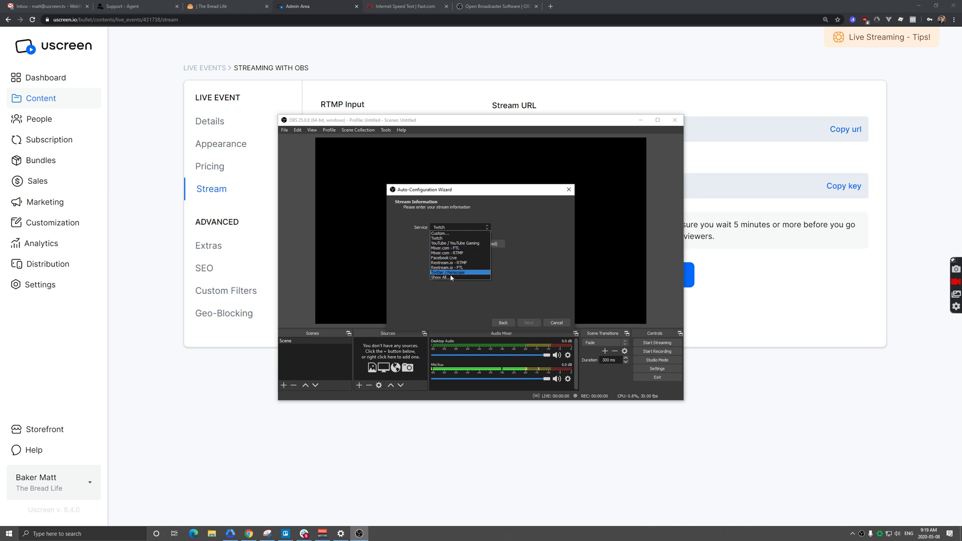
pyautogui.click(450, 278)
pyautogui.scroll(-1, 453, 268)
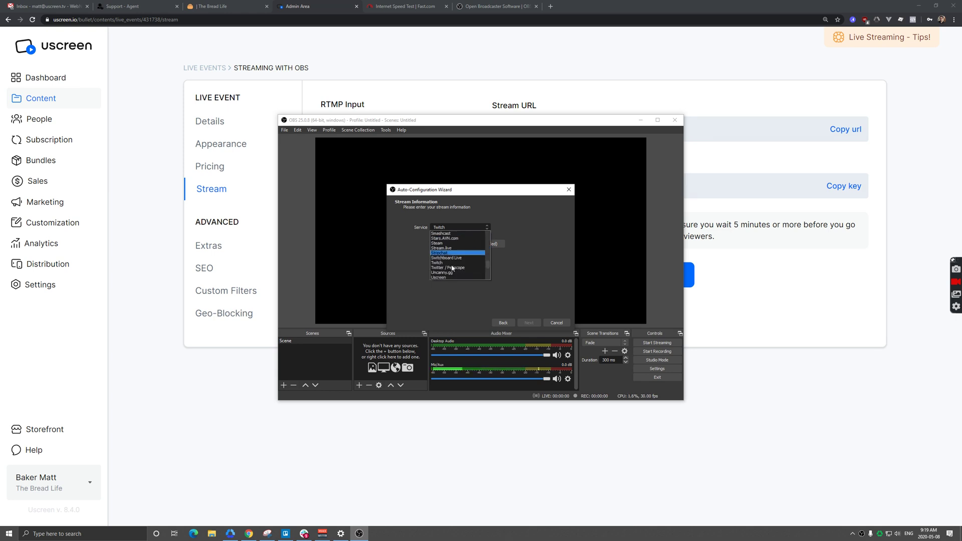
pyautogui.click(443, 277)
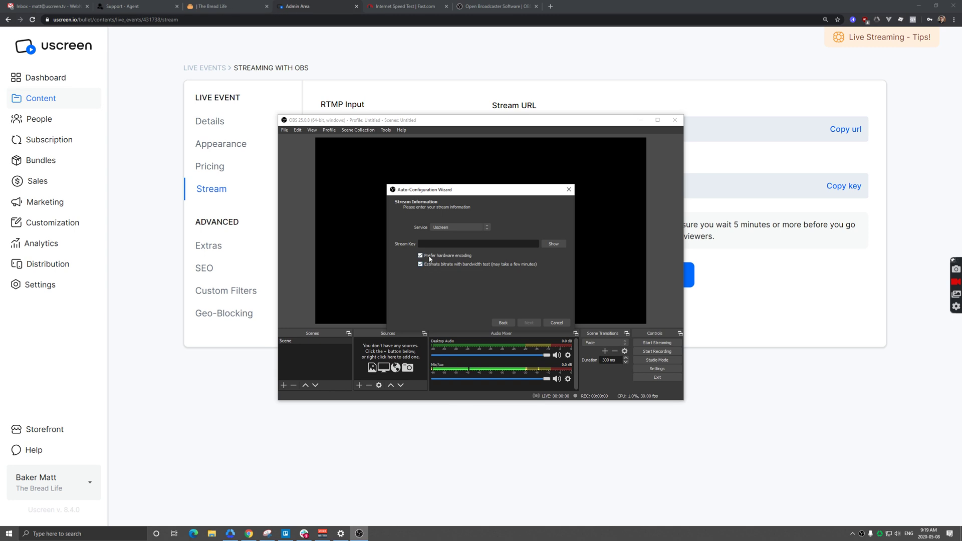
# - Copy the event's stream key from Uscreen and paste it into the wizard's Stream Key field
pyautogui.click(807, 264)
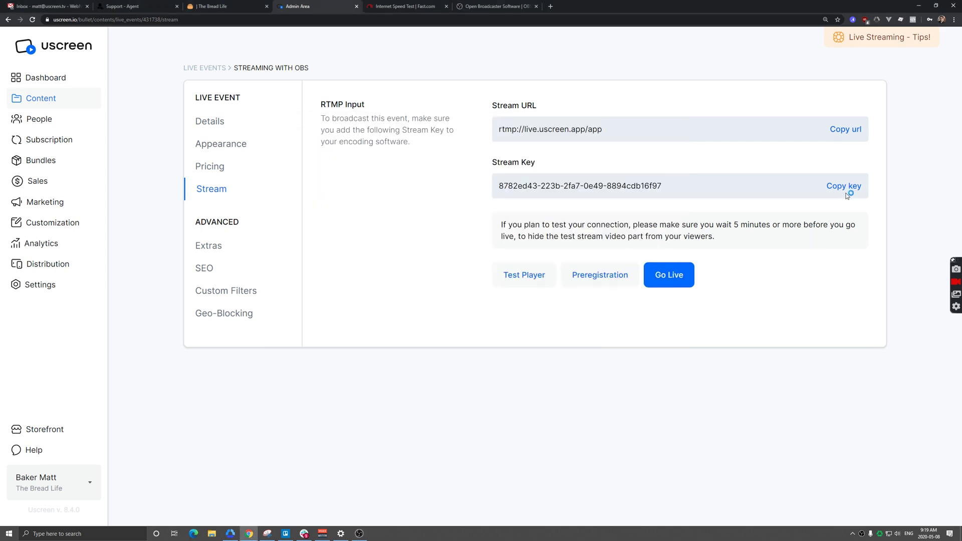
pyautogui.click(849, 191)
pyautogui.click(359, 534)
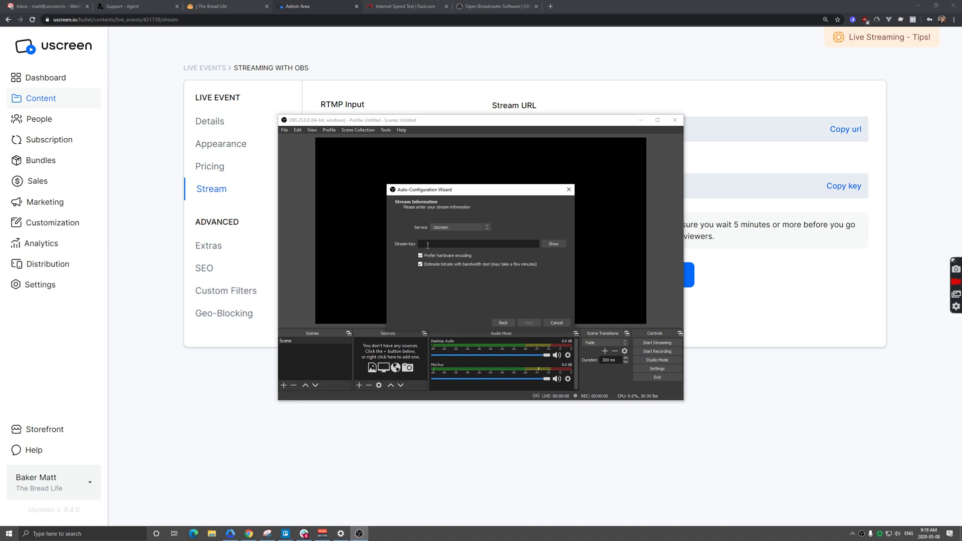
pyautogui.hotkey('ctrl', 'v')
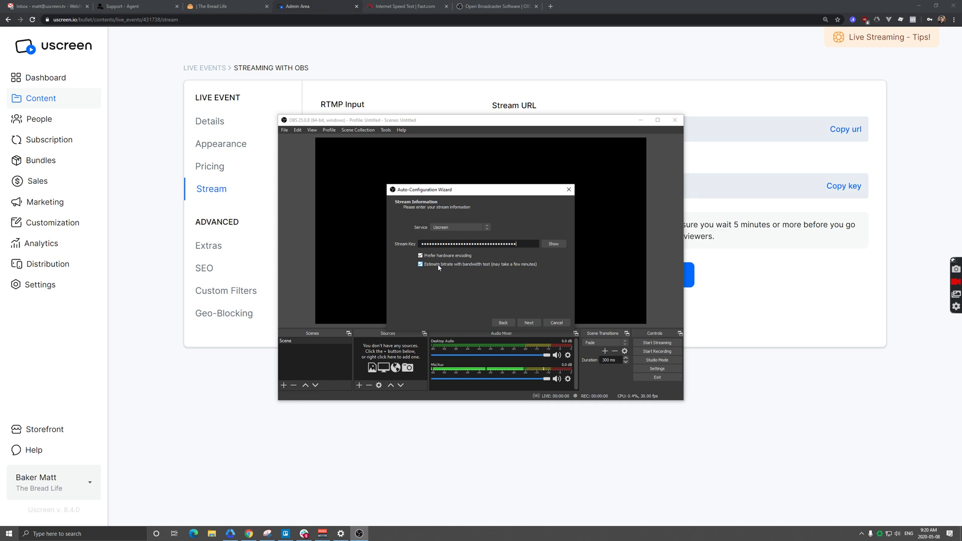
pyautogui.click(531, 323)
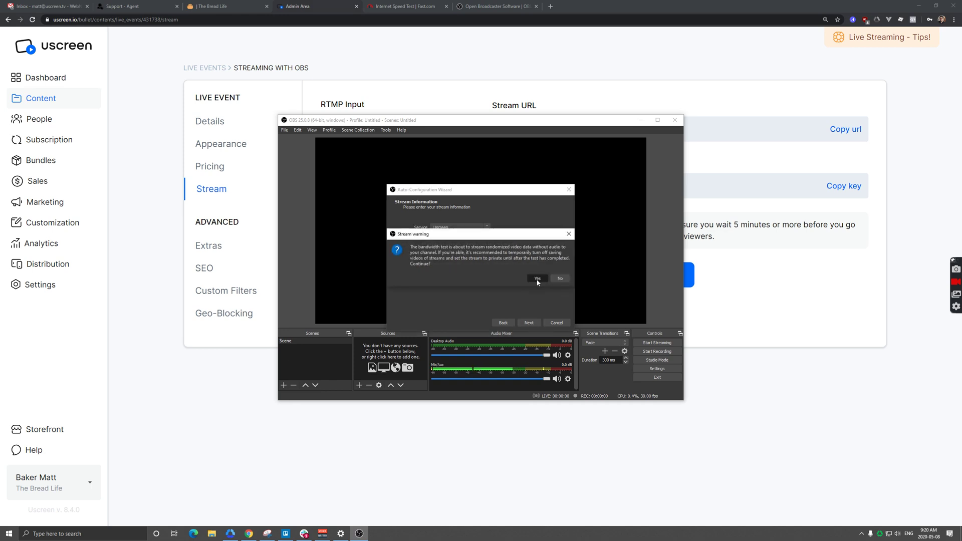
# - Run the bandwidth test and apply the 10000 Kbps, NVENC, 1920x1080 at 60 FPS results
pyautogui.click(538, 281)
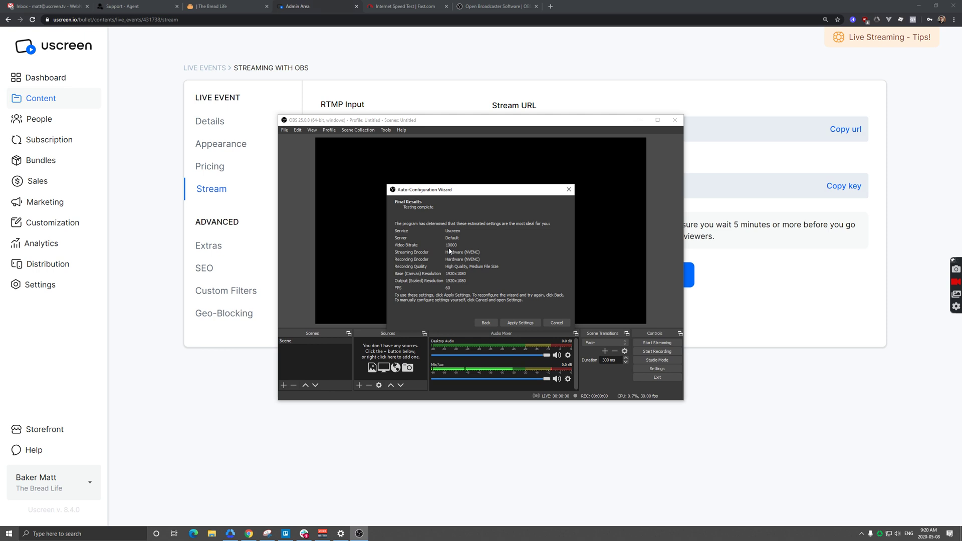
pyautogui.click(514, 323)
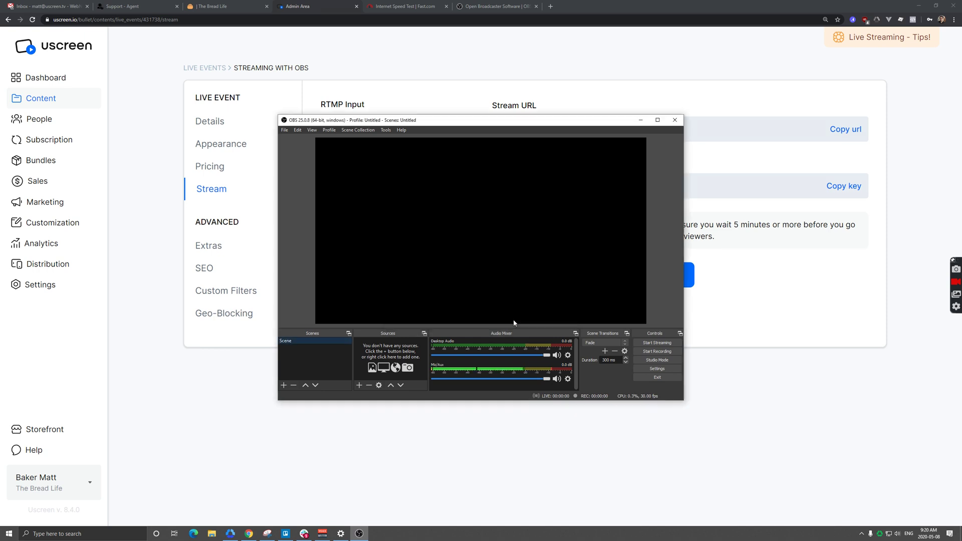
# - Check that the Stream settings show Uscreen with the saved key, then view the Output settings
pyautogui.click(656, 369)
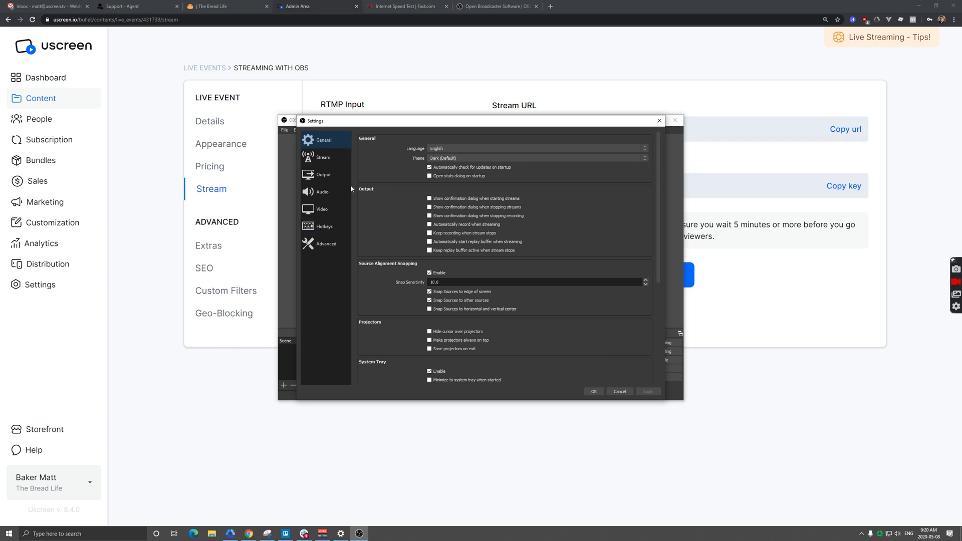
pyautogui.click(659, 120)
pyautogui.click(655, 369)
pyautogui.click(324, 158)
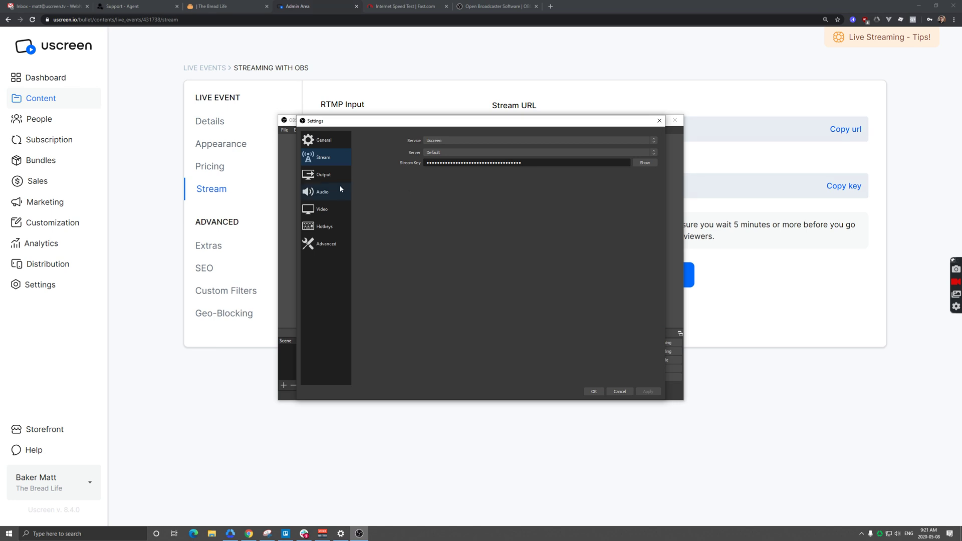
pyautogui.click(328, 178)
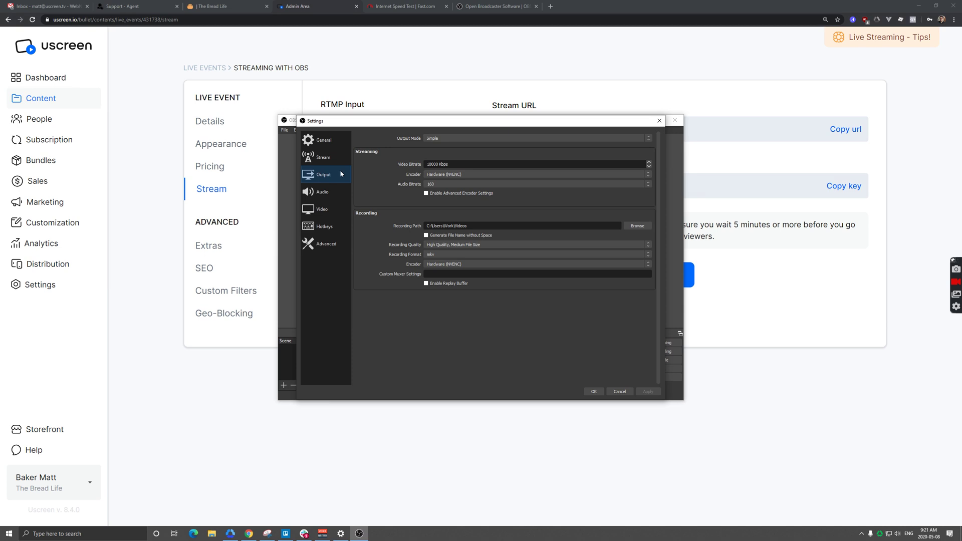
# - Switch output mode to Advanced with a 10000 video bitrate and save the settings
pyautogui.click(448, 140)
pyautogui.click(443, 147)
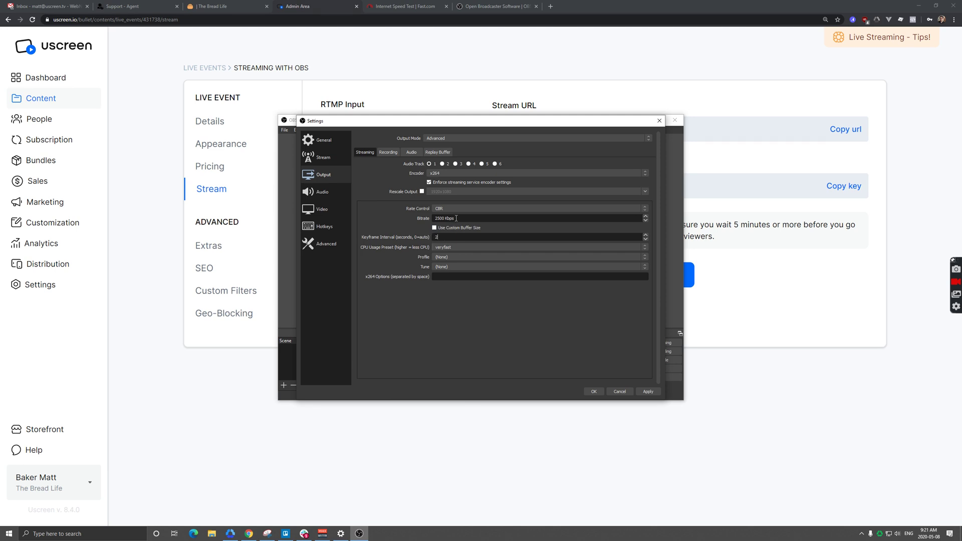
pyautogui.doubleClick(441, 219)
pyautogui.write('10000')
pyautogui.click(594, 393)
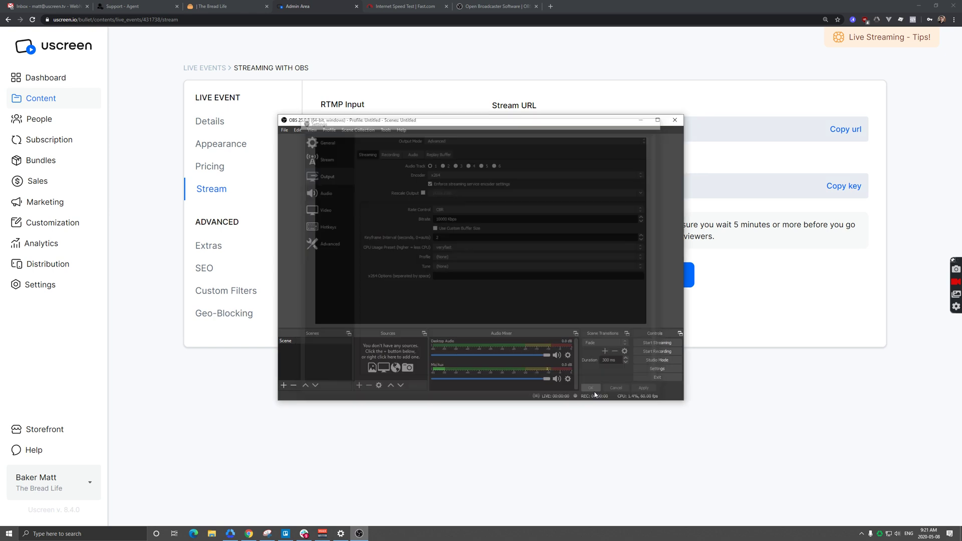
# - Reopen the Output settings and cancel without saving changes
pyautogui.click(638, 368)
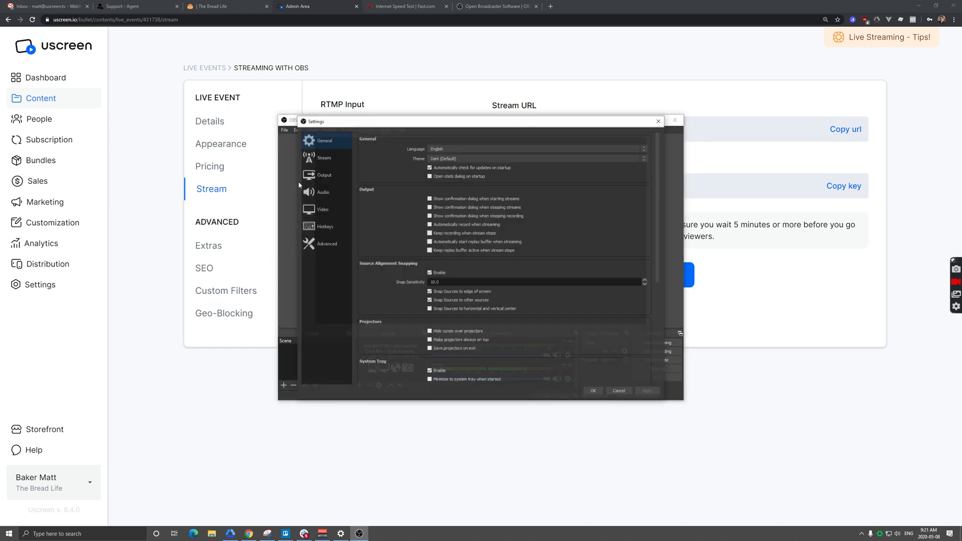
pyautogui.click(318, 176)
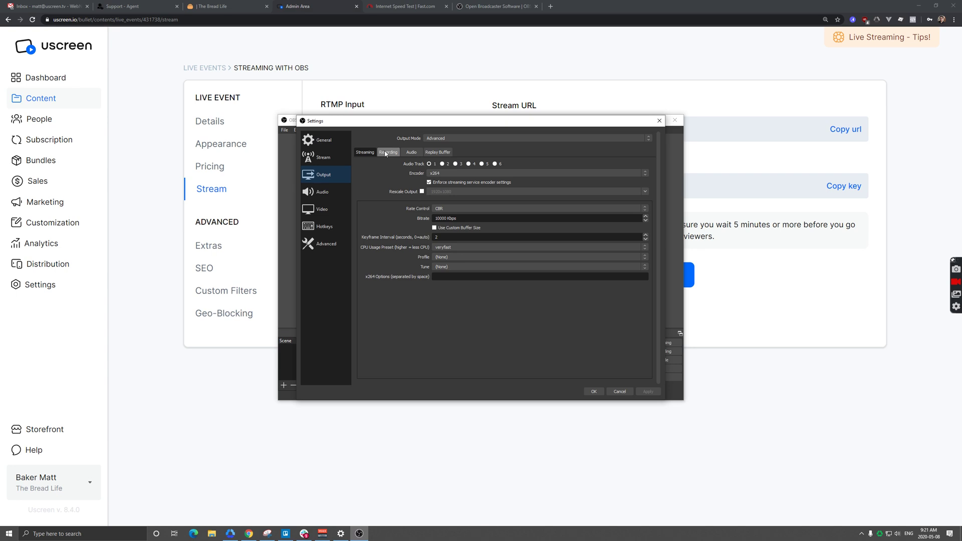
pyautogui.click(619, 391)
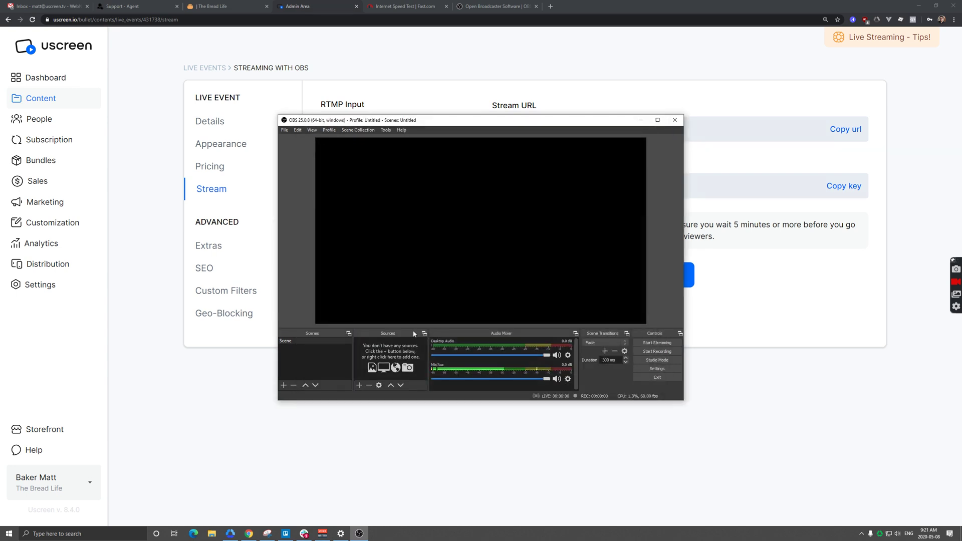
# - Add a Video Capture Device source named 'Webcam' using the c922 Pro Stream Webcam
pyautogui.click(359, 386)
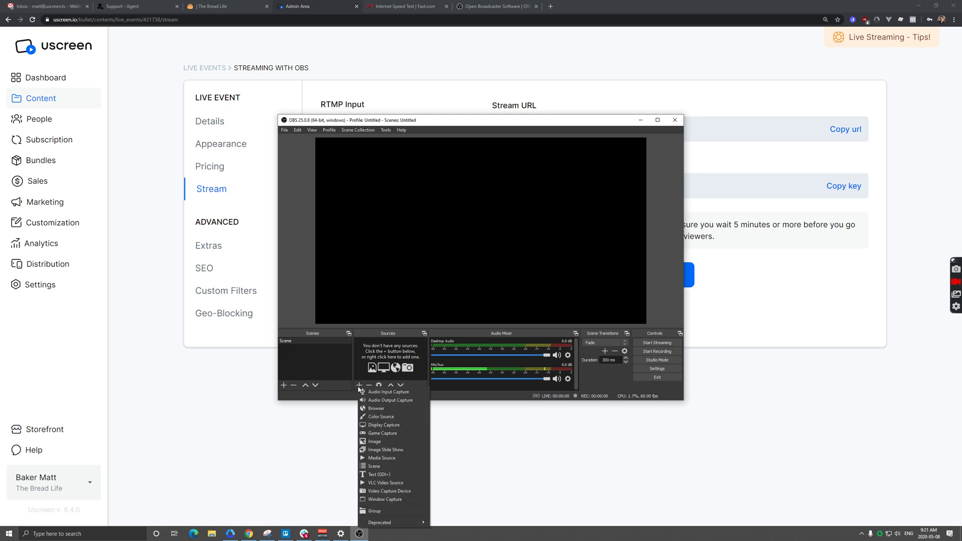
pyautogui.click(401, 248)
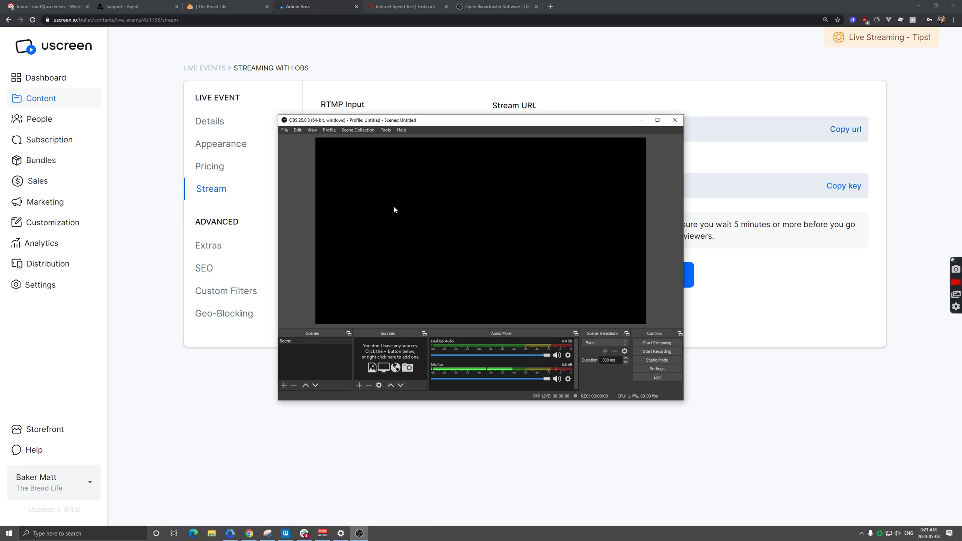
pyautogui.click(360, 385)
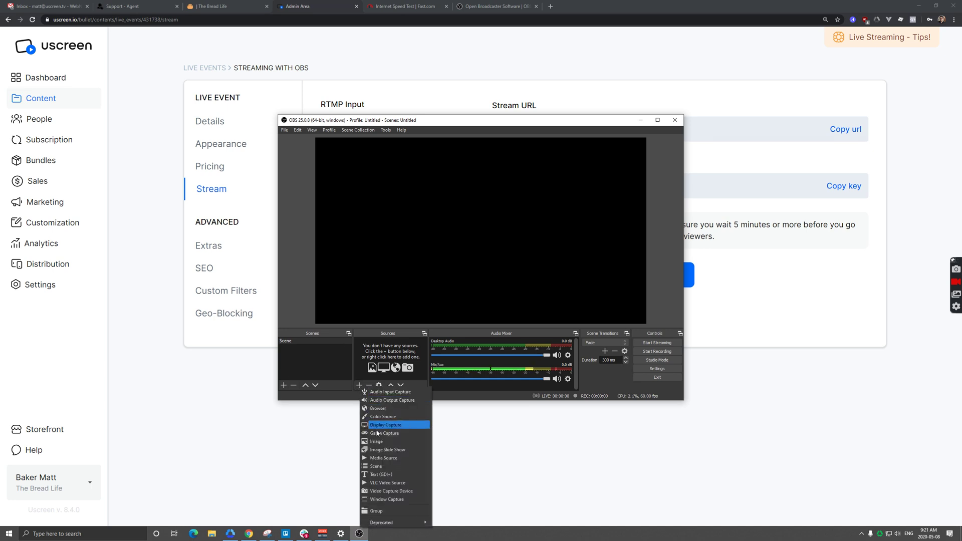
pyautogui.click(398, 490)
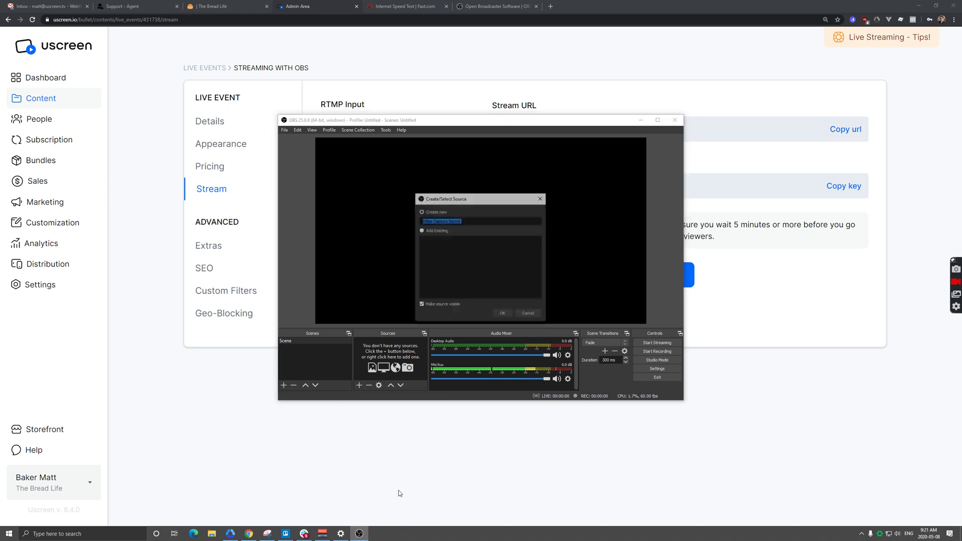
pyautogui.write('Webcam')
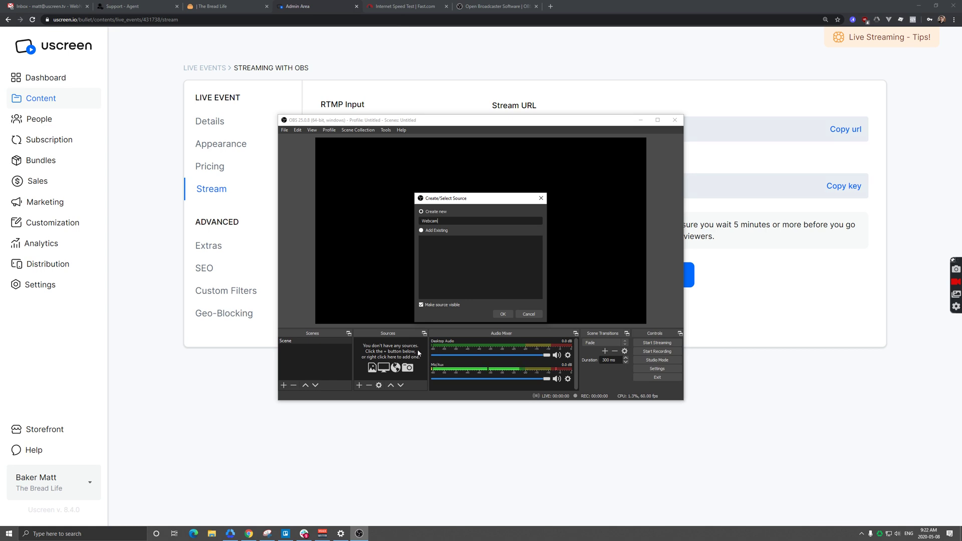
pyautogui.click(502, 314)
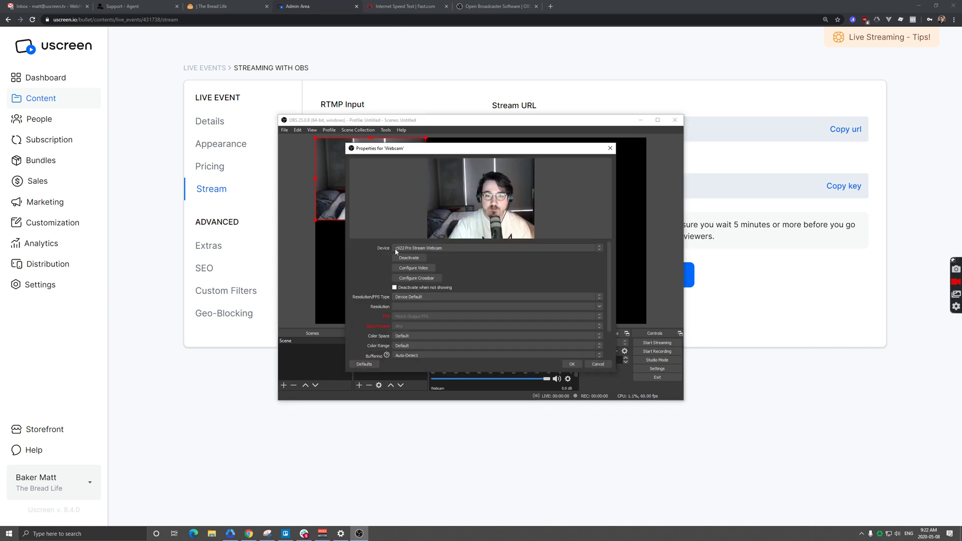
pyautogui.click(437, 248)
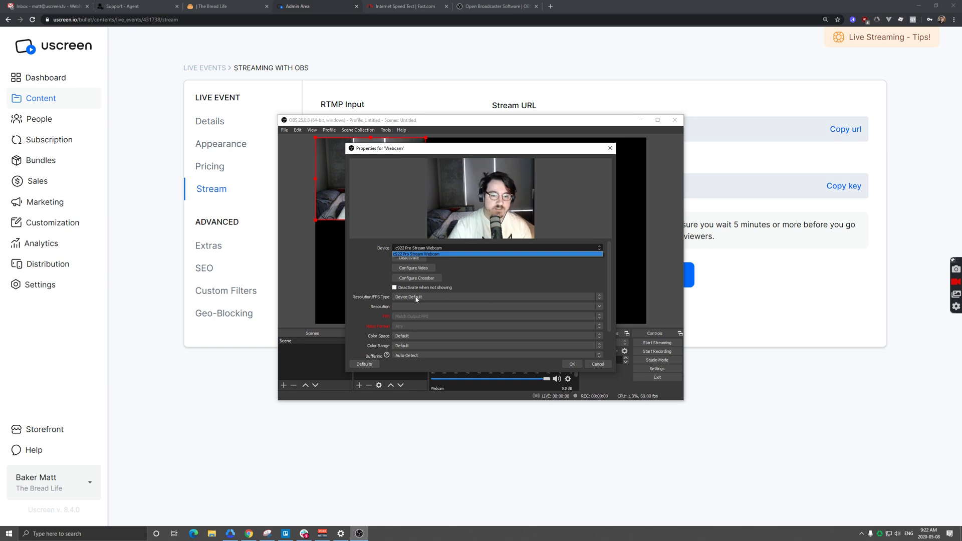
# - Accept the webcam properties, centre and enlarge the image in the preview, and start streaming
pyautogui.click(572, 364)
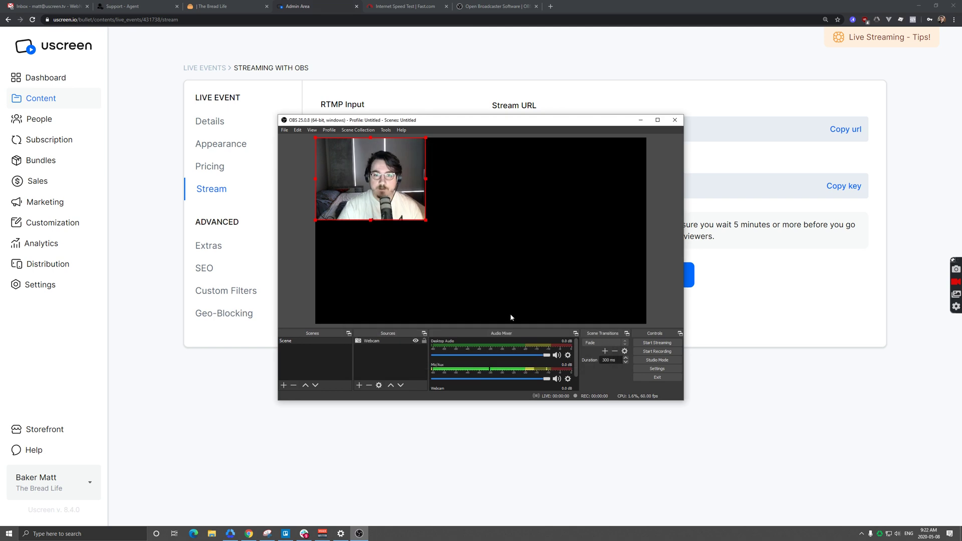
pyautogui.moveTo(371, 201); pyautogui.dragTo(476, 234)
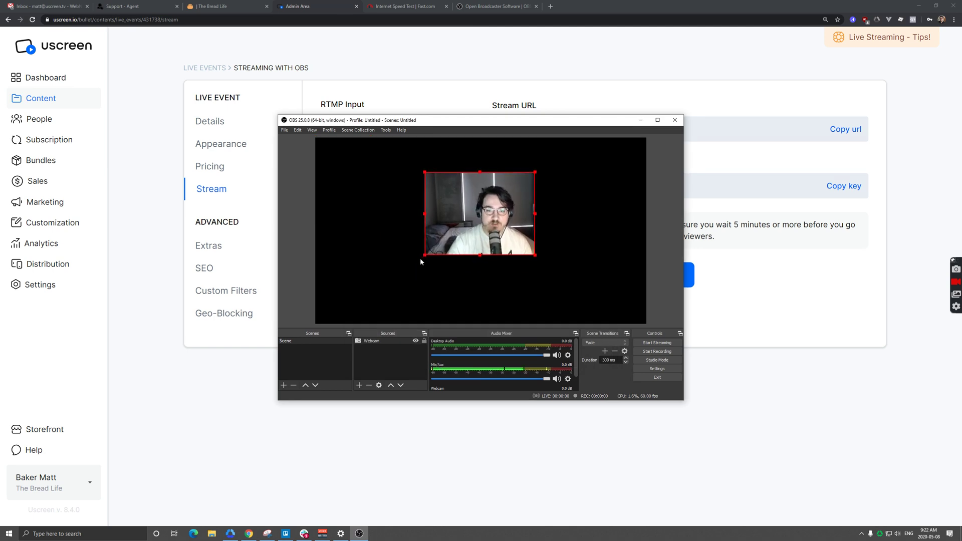
pyautogui.moveTo(424, 255); pyautogui.dragTo(402, 273)
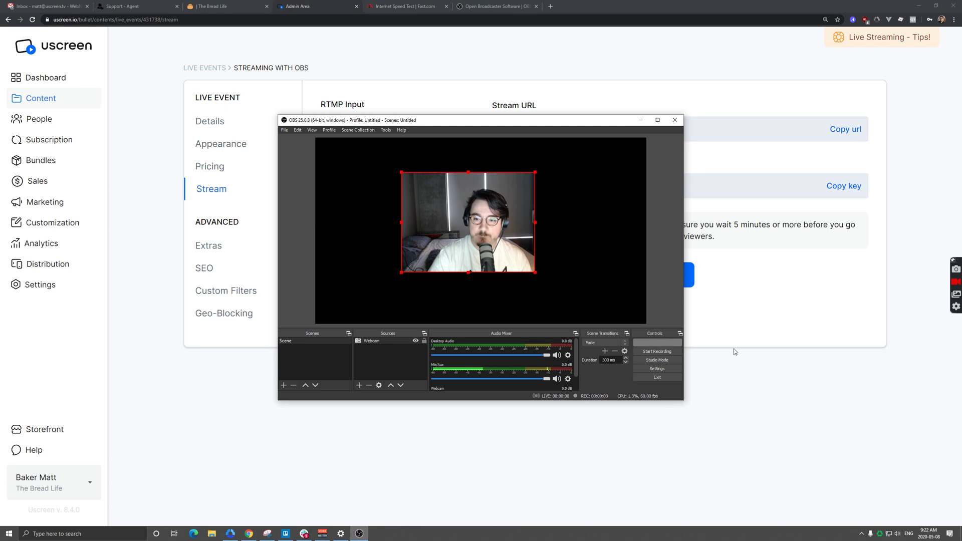
pyautogui.click(751, 352)
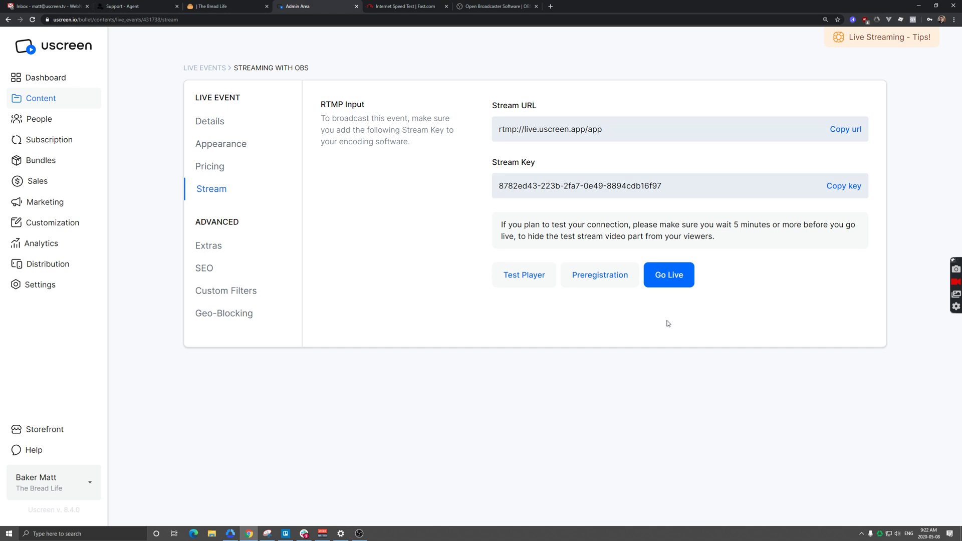
# - Watch the webcam feed arrive in Uscreen's Test Player, then return to OBS Studio
pyautogui.click(521, 277)
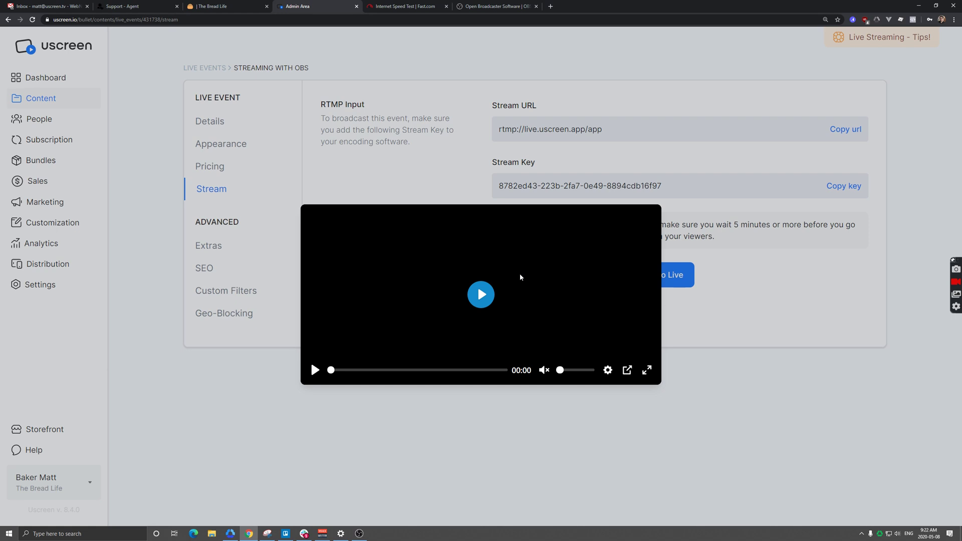
pyautogui.click(761, 295)
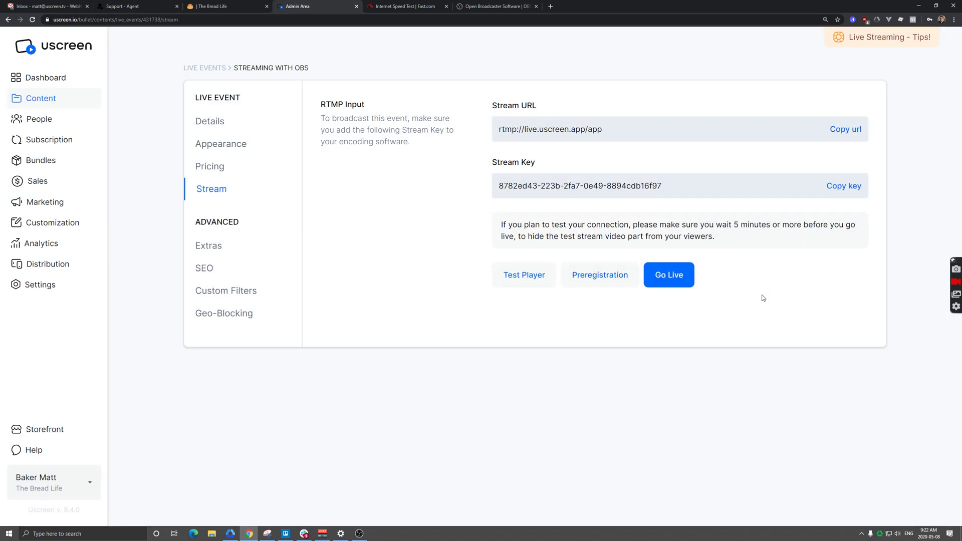
pyautogui.click(523, 281)
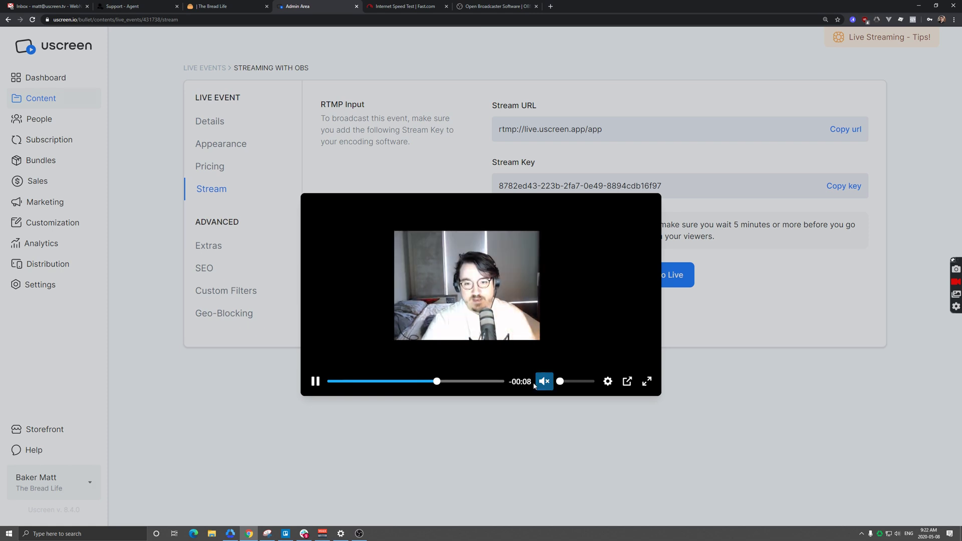
pyautogui.click(738, 360)
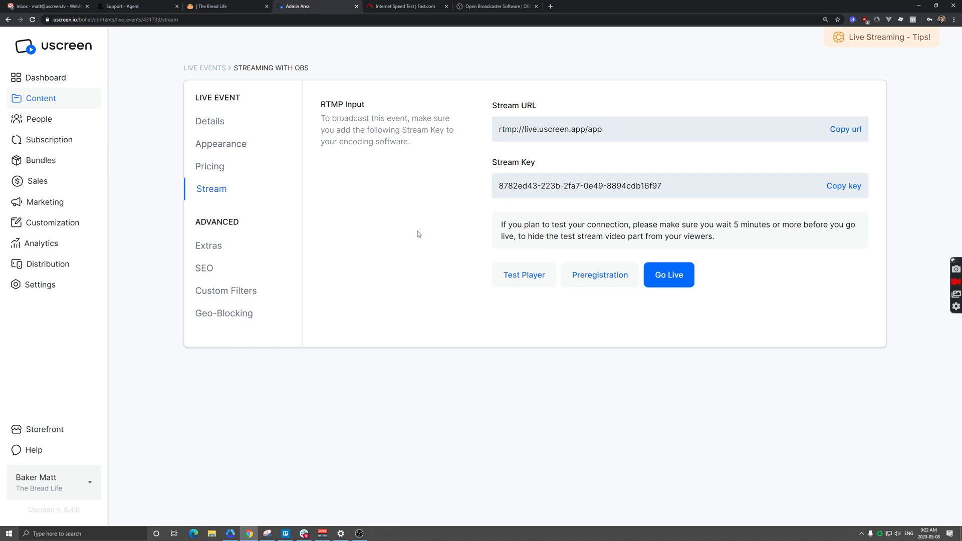
pyautogui.click(359, 533)
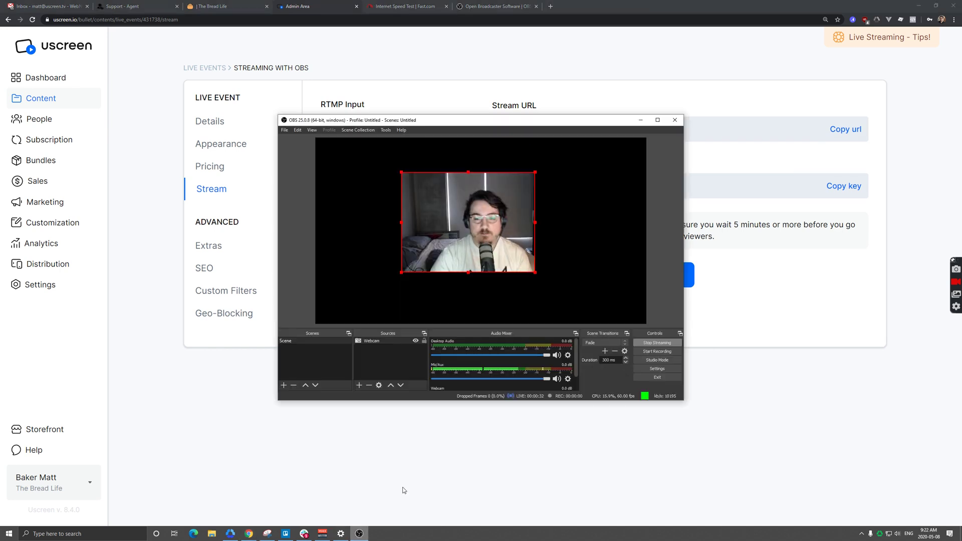
# - Stop the OBS test stream and switch back to the Uscreen Stream page in Chrome
pyautogui.click(654, 342)
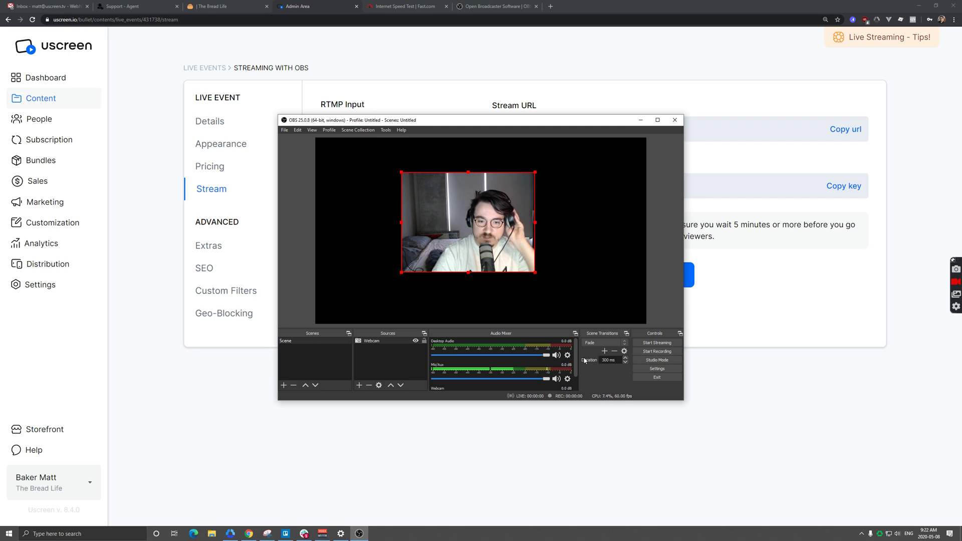
pyautogui.hotkey('alt', 'Tab')
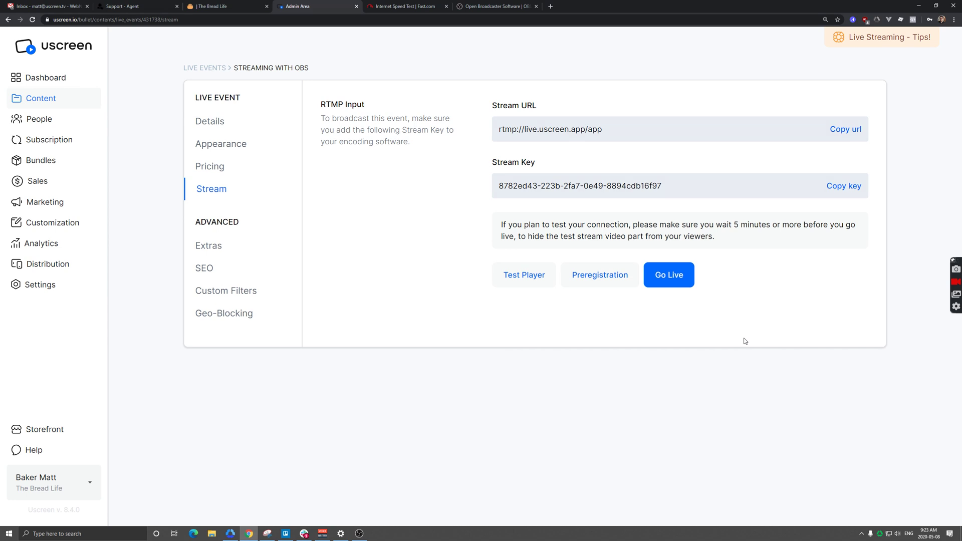
# - Return to the event's Stream settings via Details and restart streaming from OBS
pyautogui.click(244, 124)
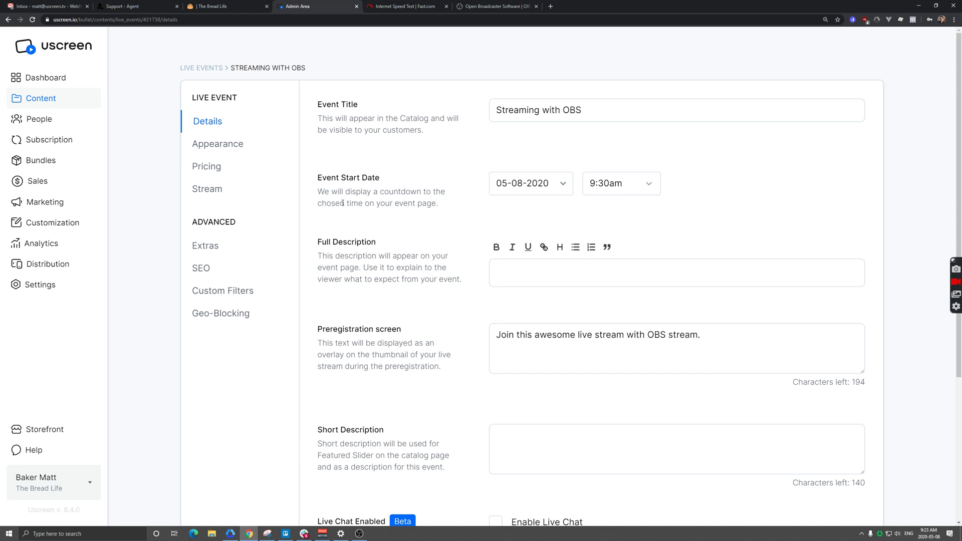
pyautogui.click(214, 189)
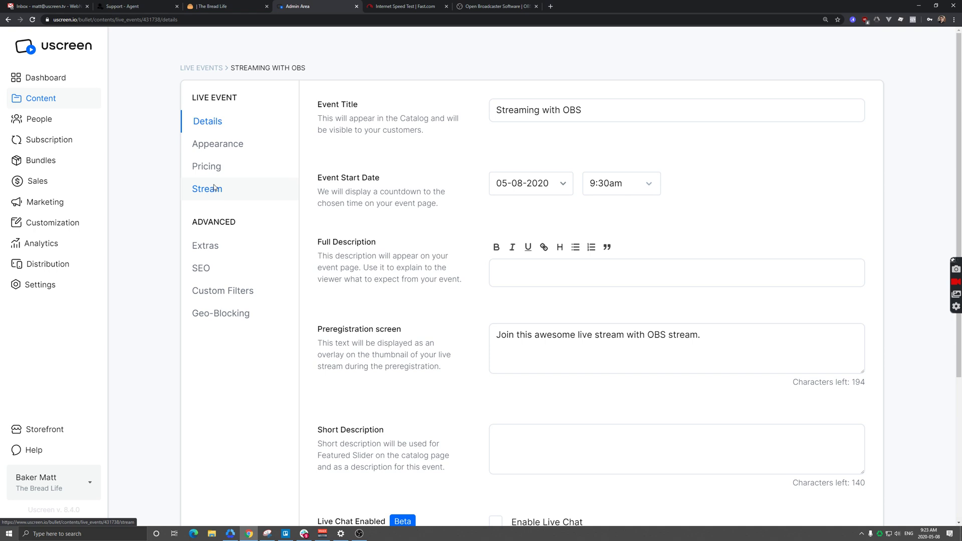
pyautogui.click(359, 532)
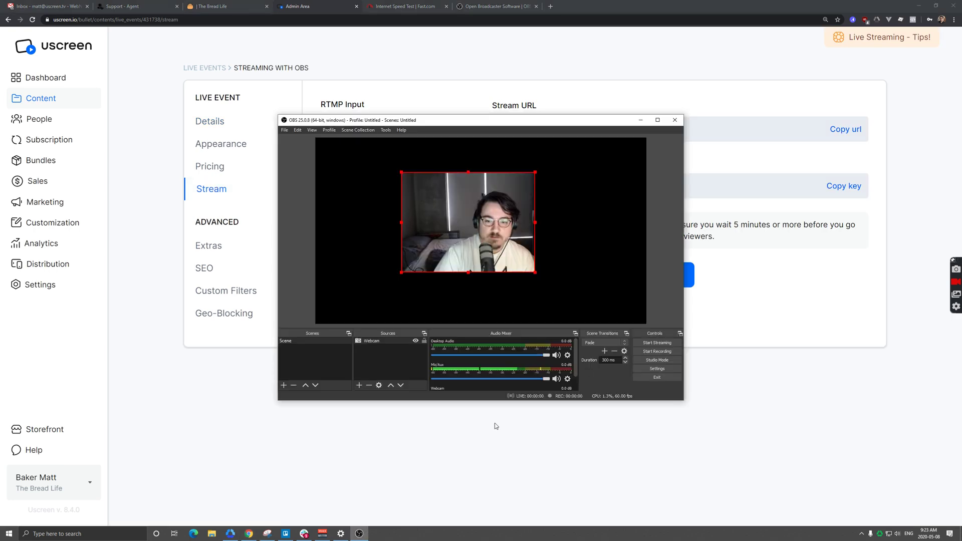
pyautogui.click(649, 345)
# - Take the Streaming with OBS event live, then check OBS and return to the stream page
pyautogui.click(689, 280)
pyautogui.click(587, 334)
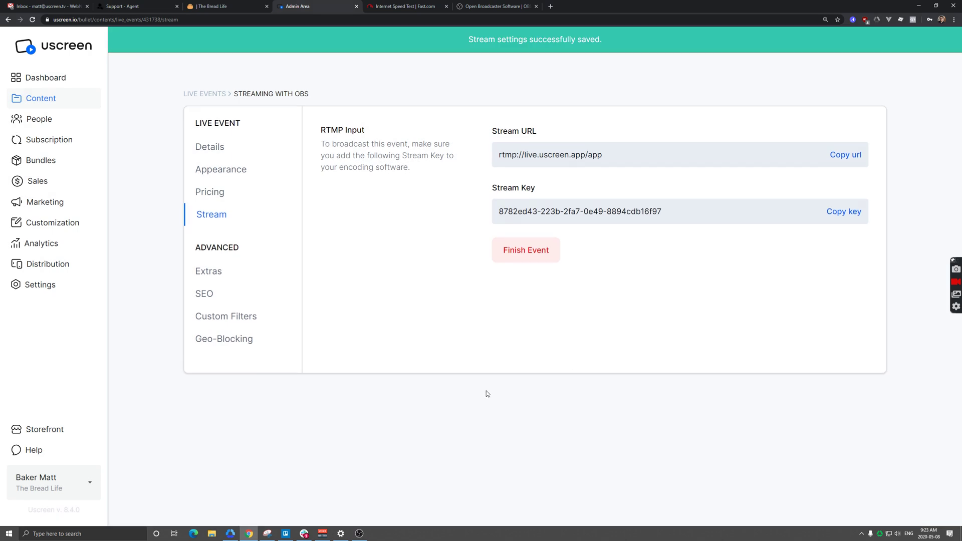
pyautogui.click(359, 533)
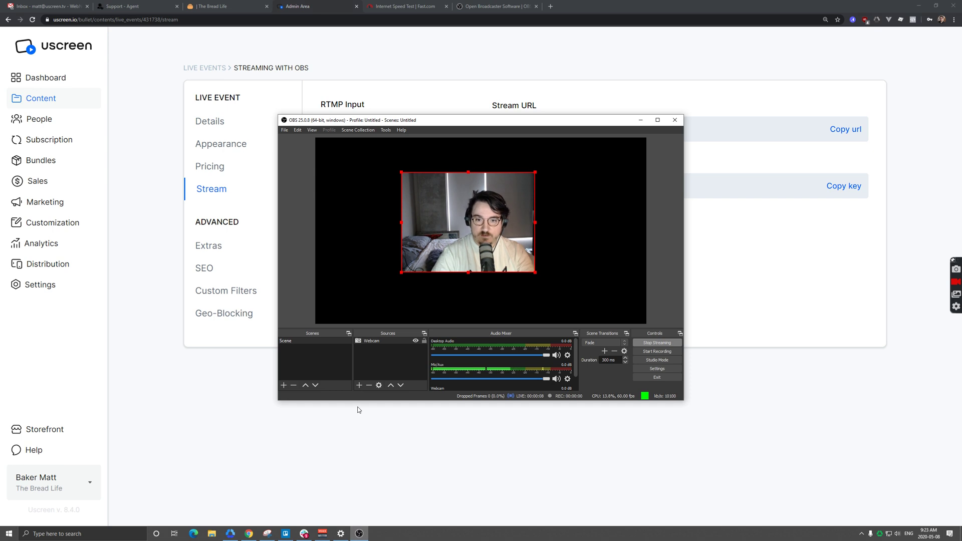
pyautogui.click(438, 426)
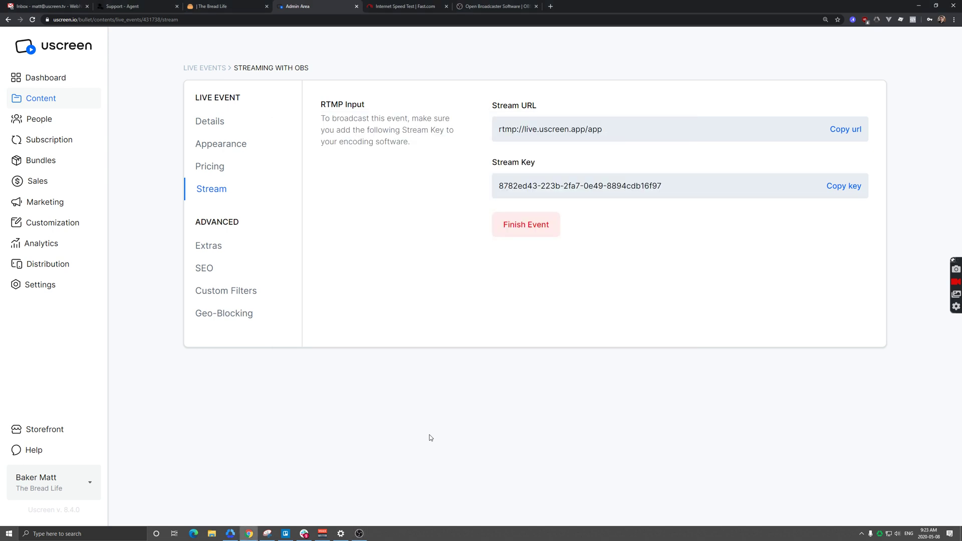